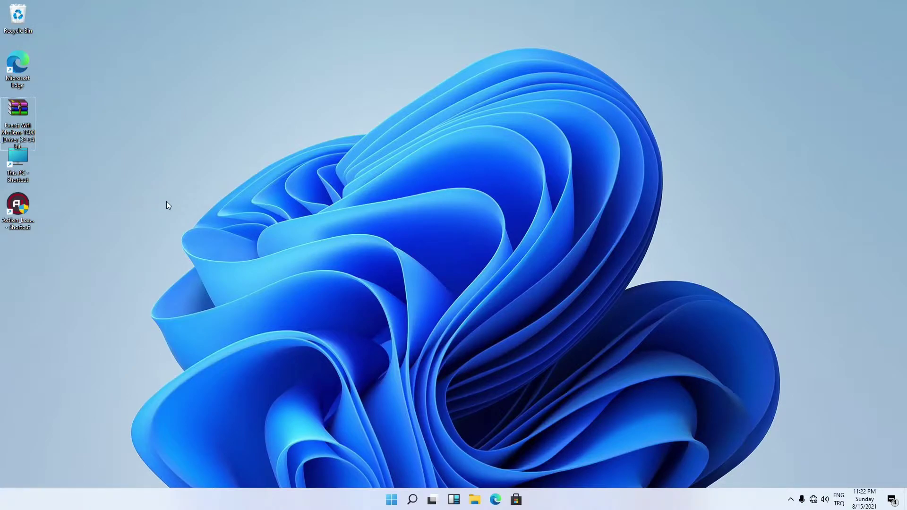
# - Extract the Everst Wifi Modem-1400_Driver_32-64bit archive into its own folder and place that folder in the open area of the desktop
pyautogui.moveTo(22, 115); pyautogui.dragTo(235, 100)
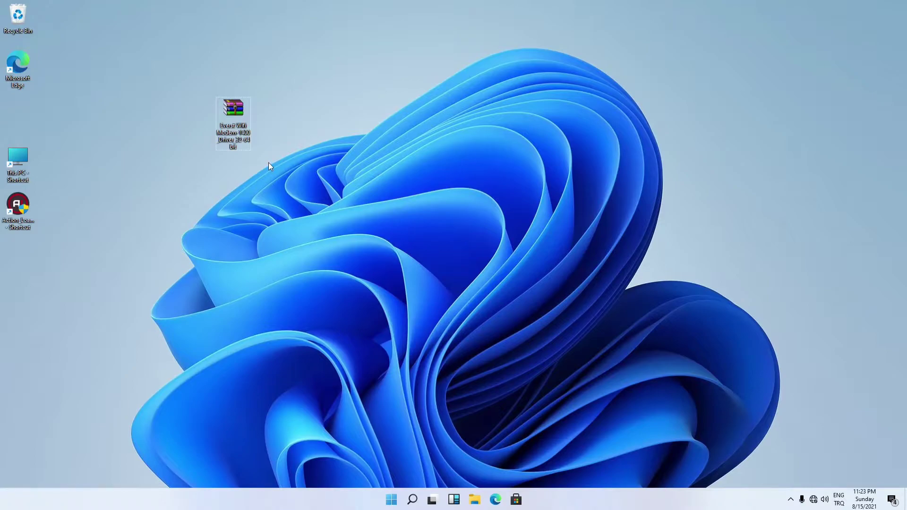
pyautogui.rightClick(234, 112)
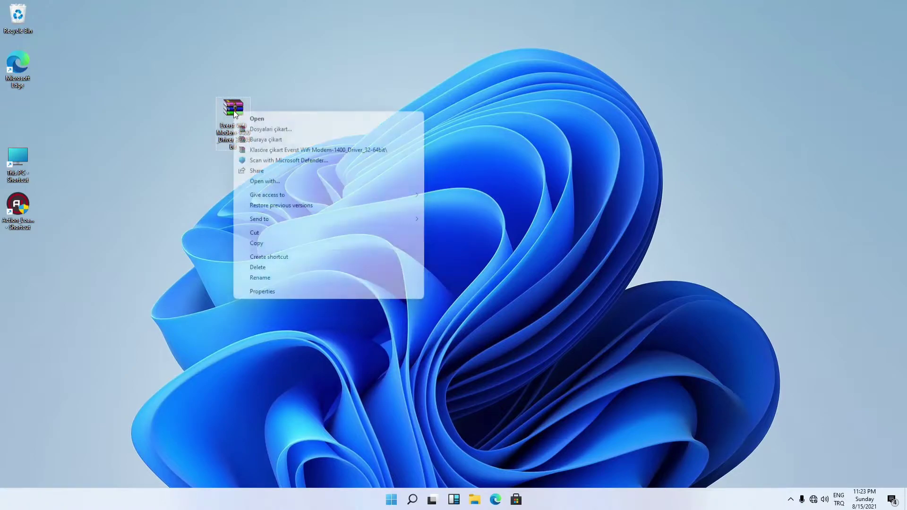
pyautogui.click(261, 150)
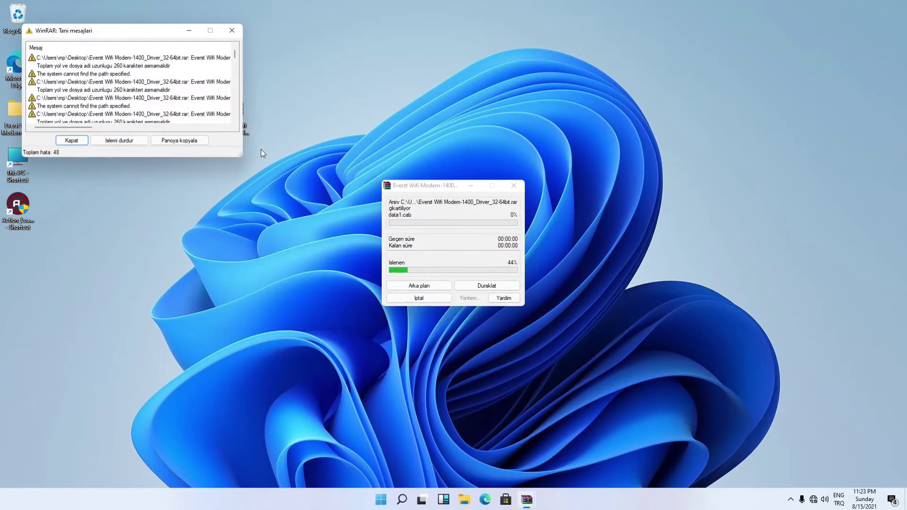
pyautogui.click(232, 27)
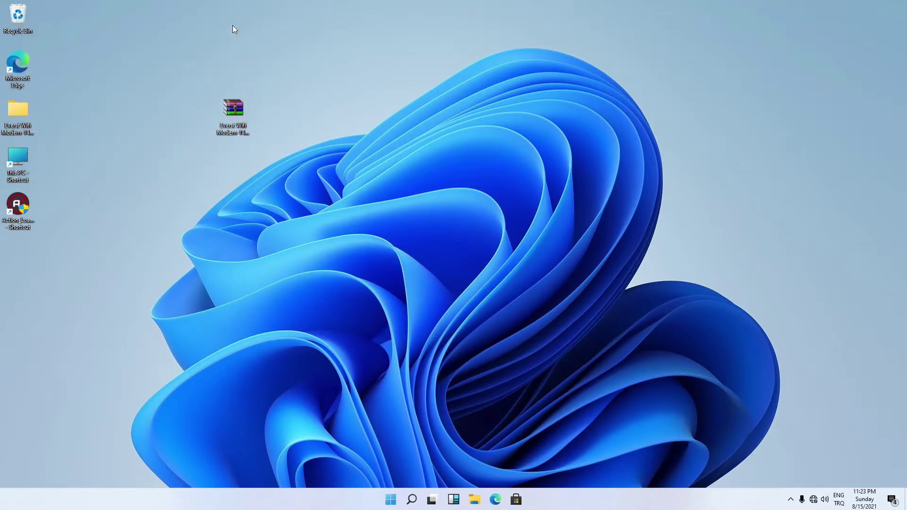
pyautogui.moveTo(28, 127); pyautogui.dragTo(378, 122)
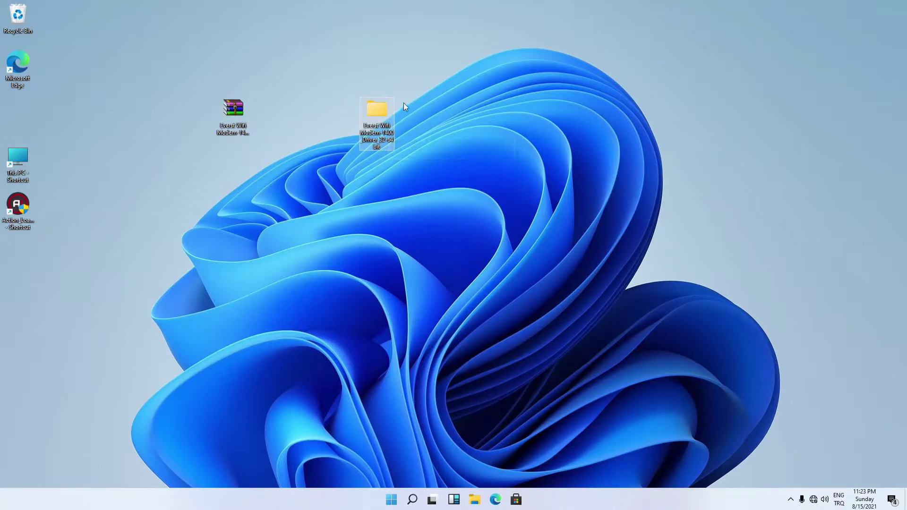
# - Open the extracted folder and browse through RTL8187L and Windows to the RTL8187L_WindowsDriver_Win7 driver folder
pyautogui.doubleClick(381, 114)
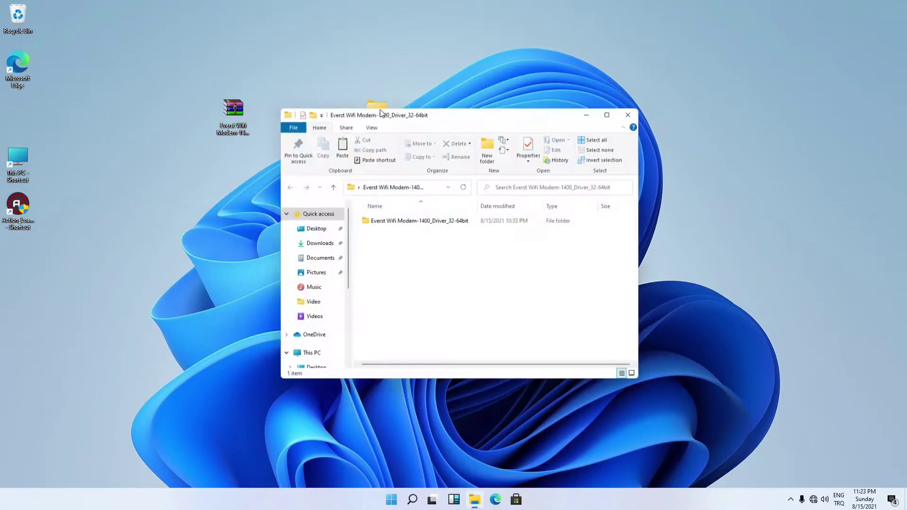
pyautogui.doubleClick(398, 221)
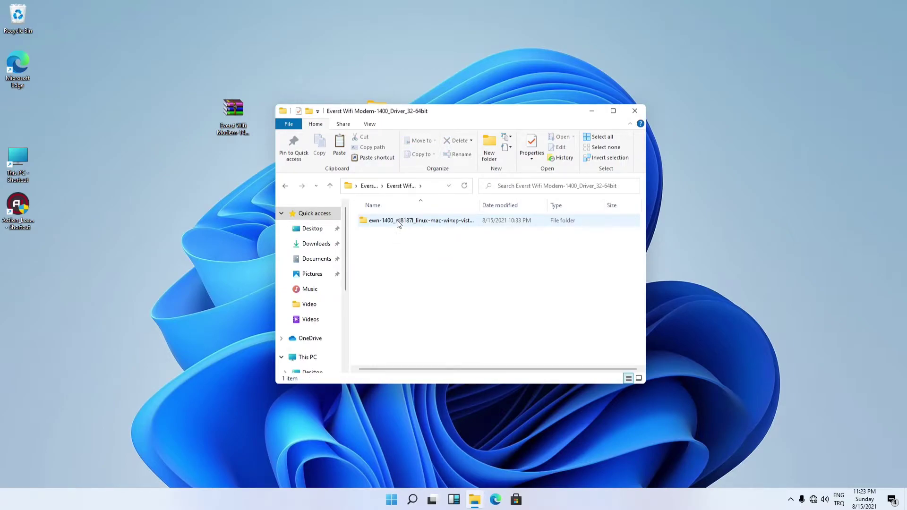
pyautogui.doubleClick(398, 222)
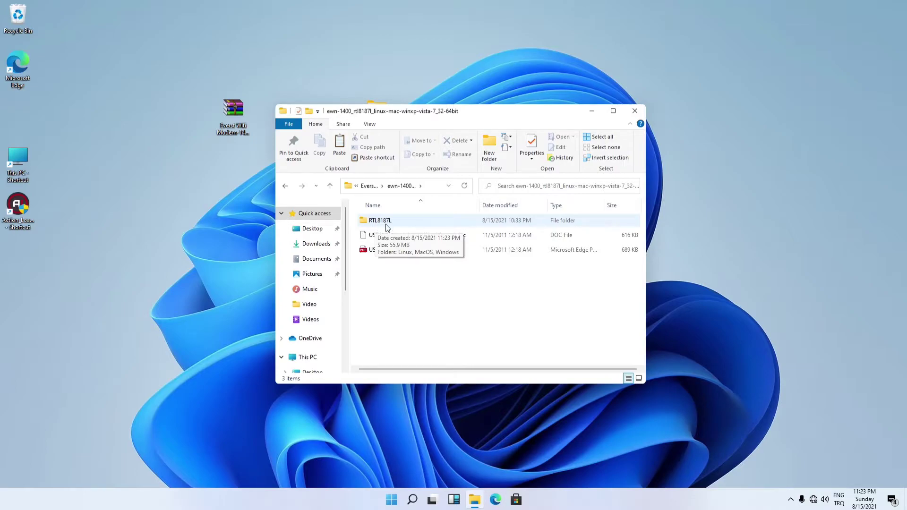
pyautogui.doubleClick(387, 222)
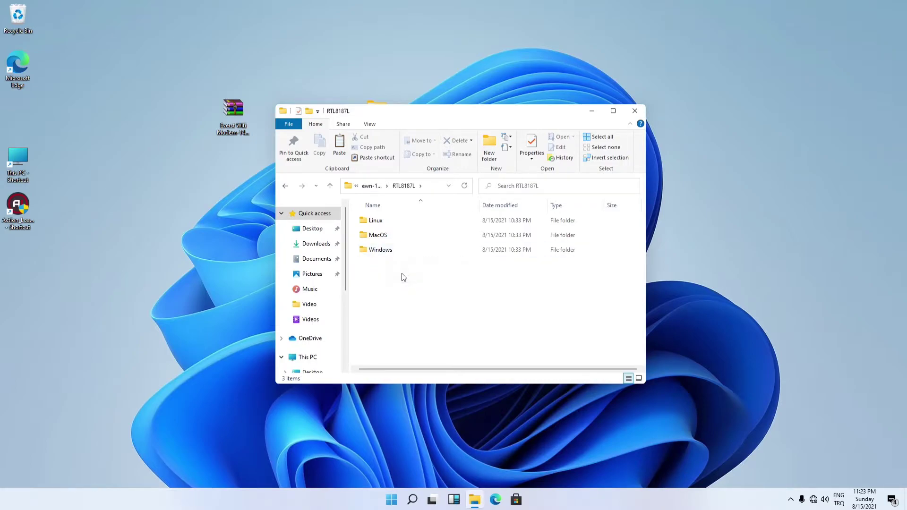
pyautogui.doubleClick(381, 251)
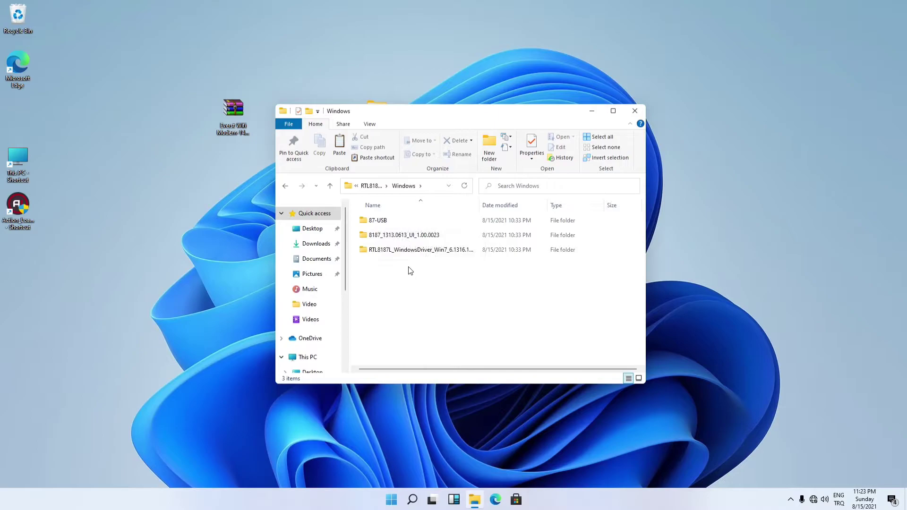
pyautogui.click(401, 255)
pyautogui.doubleClick(401, 254)
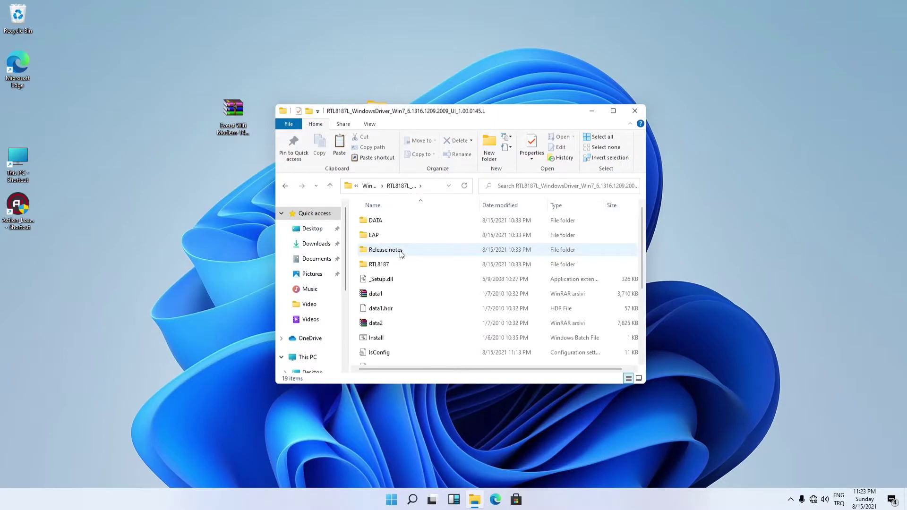
# - Launch the setup application in the driver folder and allow it to make changes to the device
pyautogui.scroll(-1, 411, 252)
pyautogui.moveTo(642, 262); pyautogui.dragTo(648, 312)
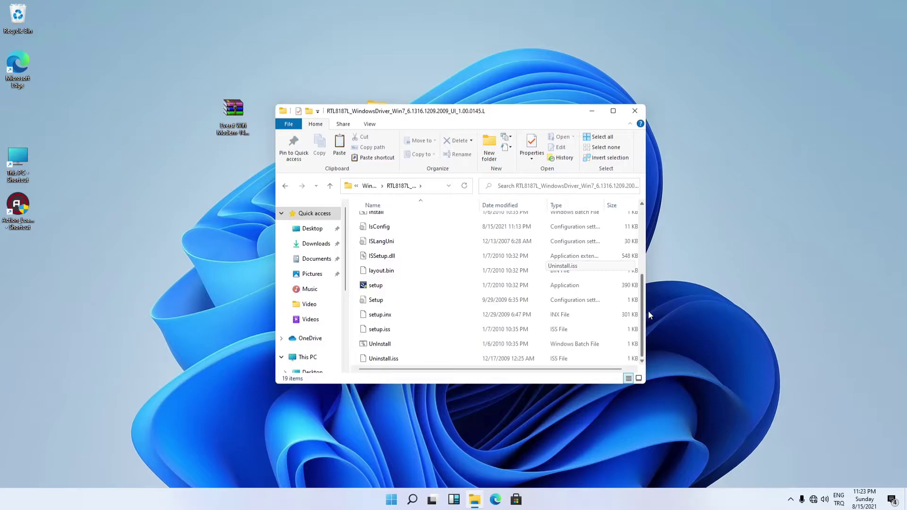
pyautogui.rightClick(368, 286)
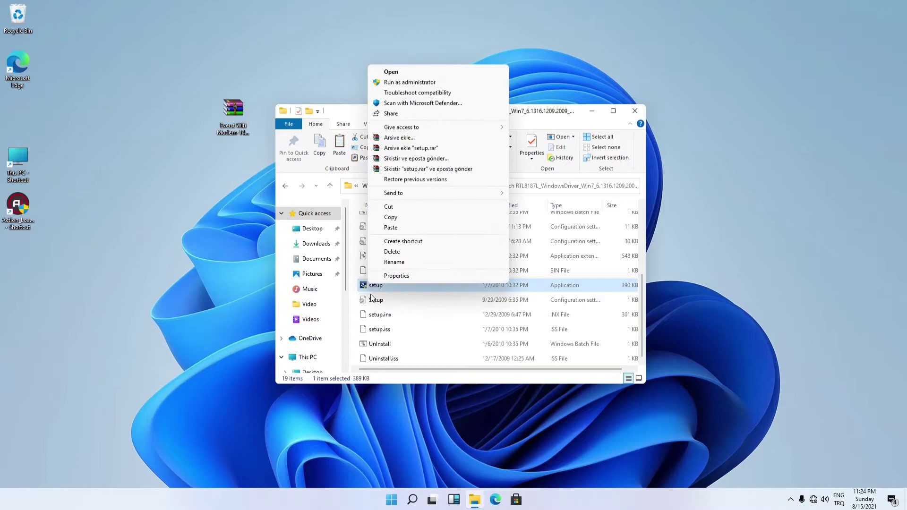
pyautogui.click(391, 73)
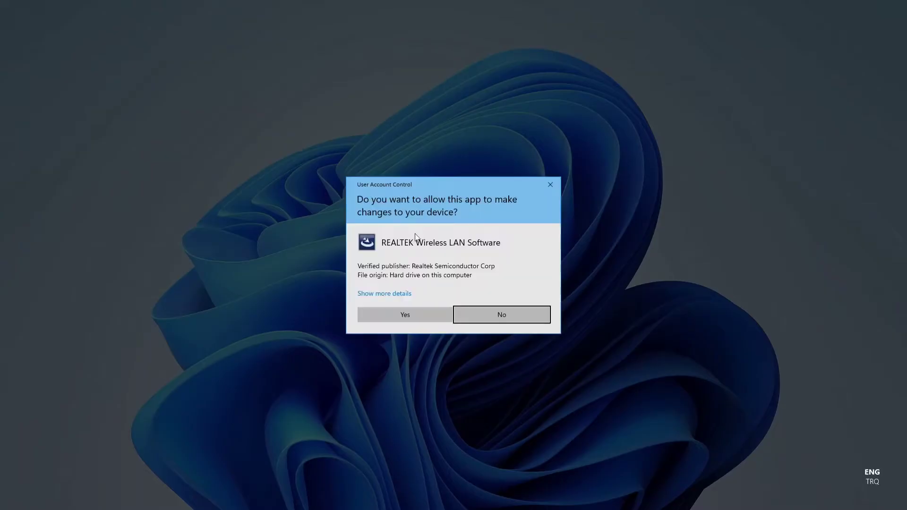
pyautogui.click(418, 316)
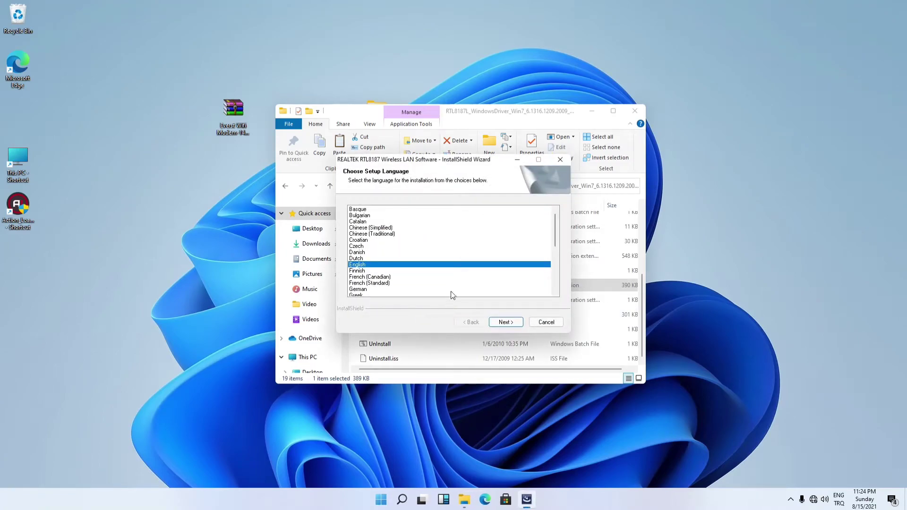
# - Try to install the Realtek wireless software with Turkish as the setup language, and close the driver folder window
pyautogui.moveTo(555, 243); pyautogui.dragTo(546, 293)
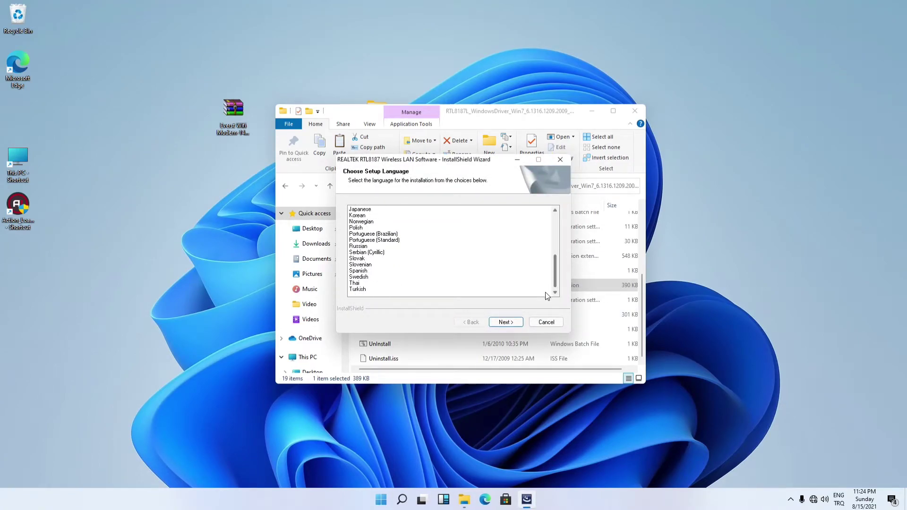
pyautogui.click(361, 289)
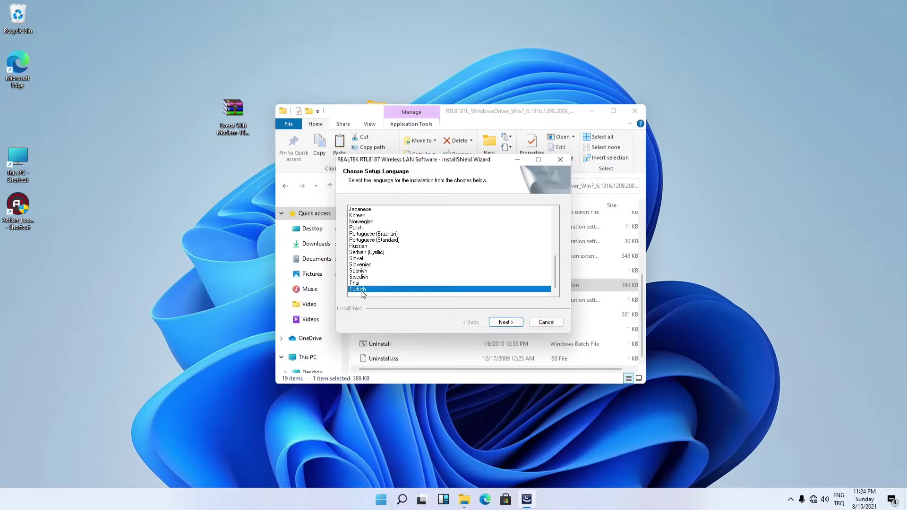
pyautogui.click(505, 325)
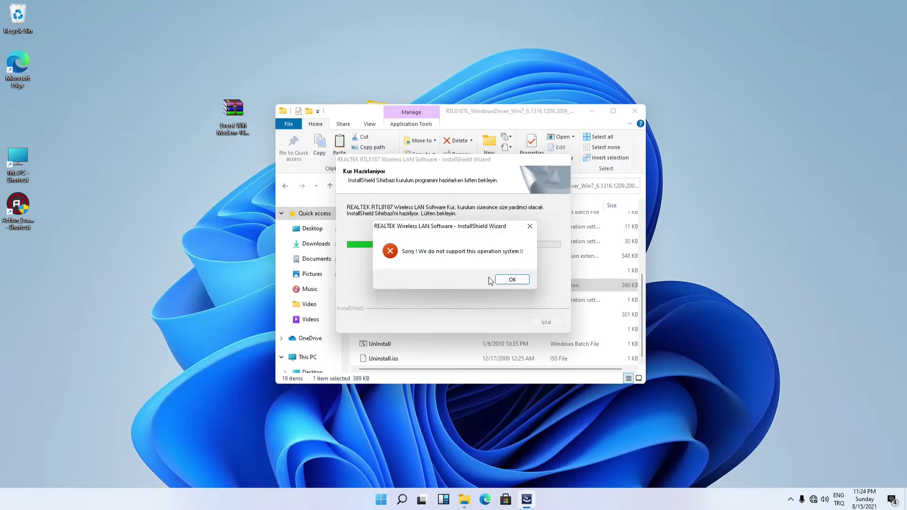
pyautogui.click(509, 279)
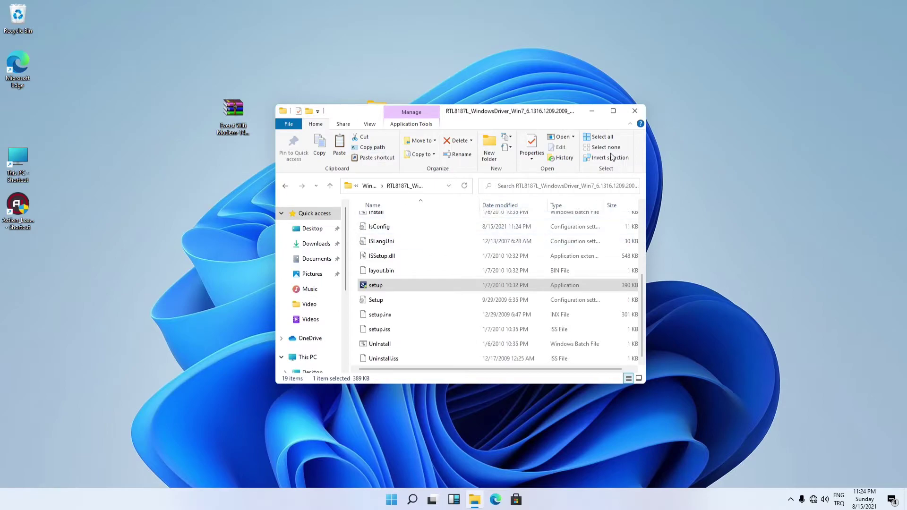
pyautogui.click(634, 111)
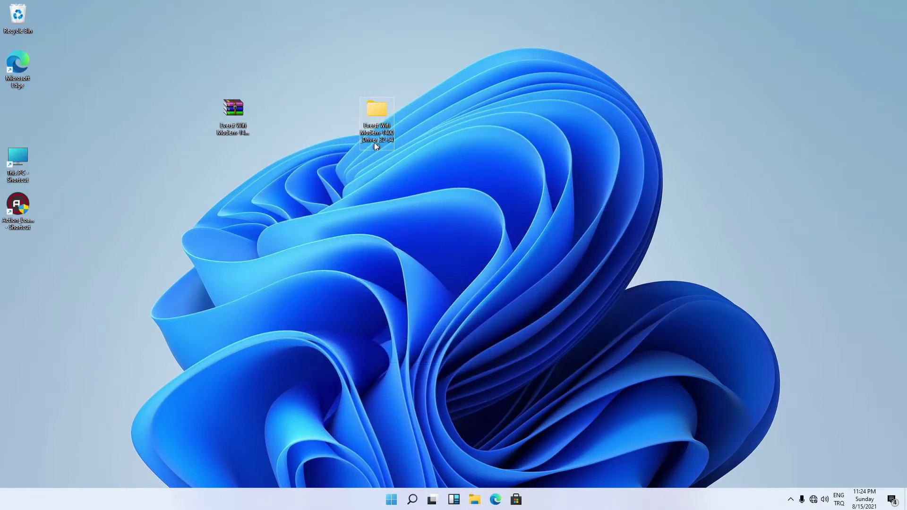
# - Move the extracted folder beside the archive and reopen its RTL8187L_WindowsDriver_Win7 subfolder to reach the setup application
pyautogui.moveTo(379, 112); pyautogui.dragTo(332, 115)
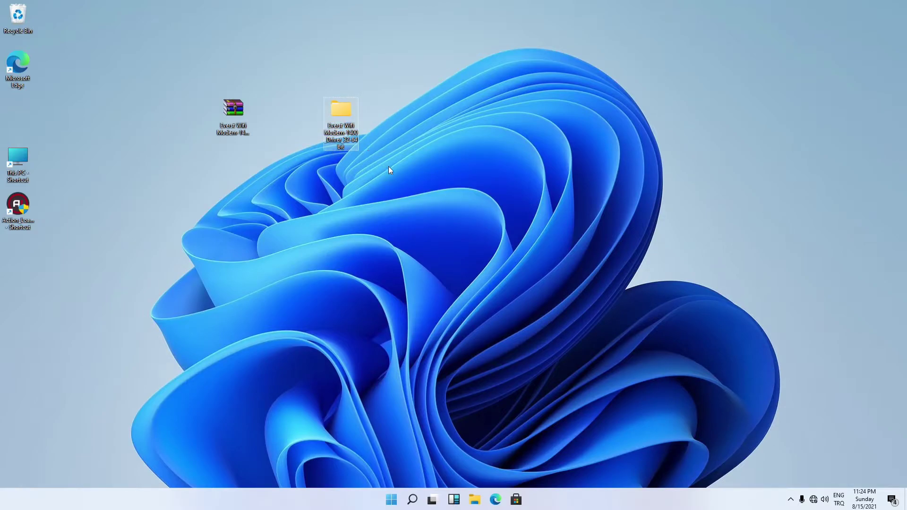
pyautogui.doubleClick(343, 112)
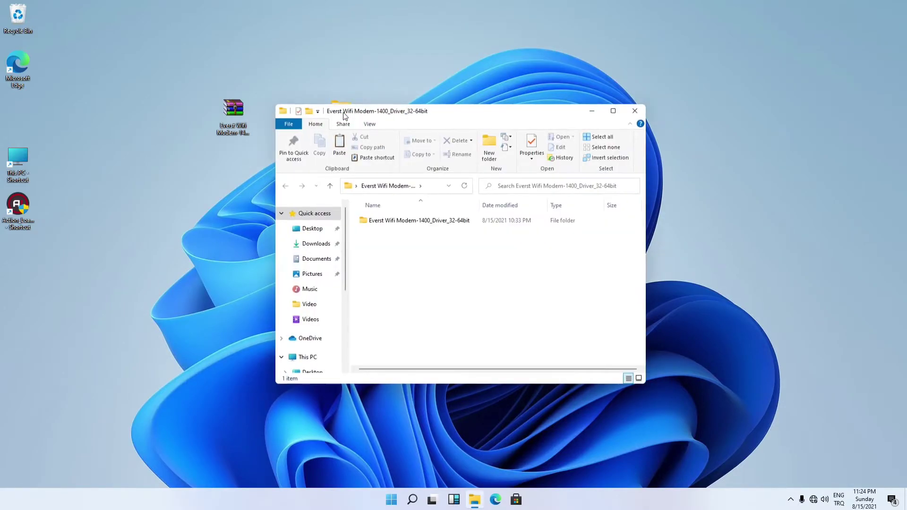
pyautogui.doubleClick(391, 225)
pyautogui.doubleClick(390, 224)
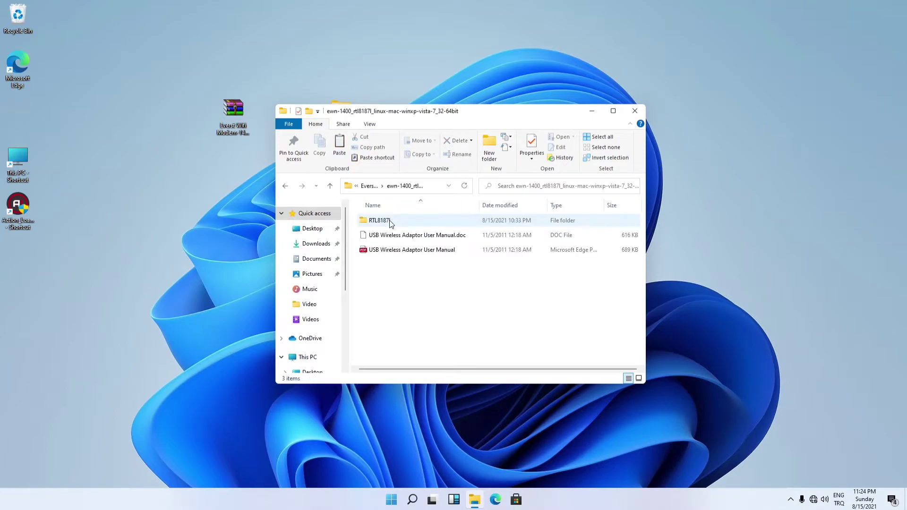
pyautogui.doubleClick(387, 223)
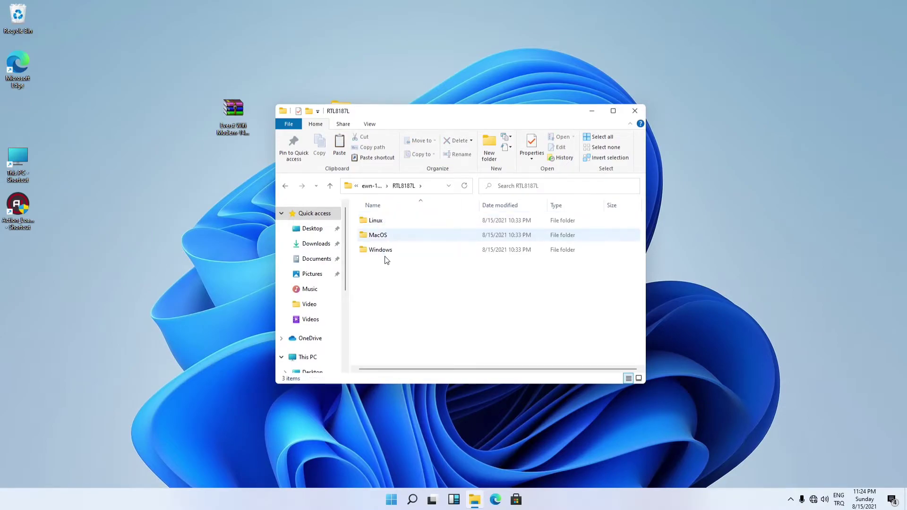
pyautogui.doubleClick(387, 250)
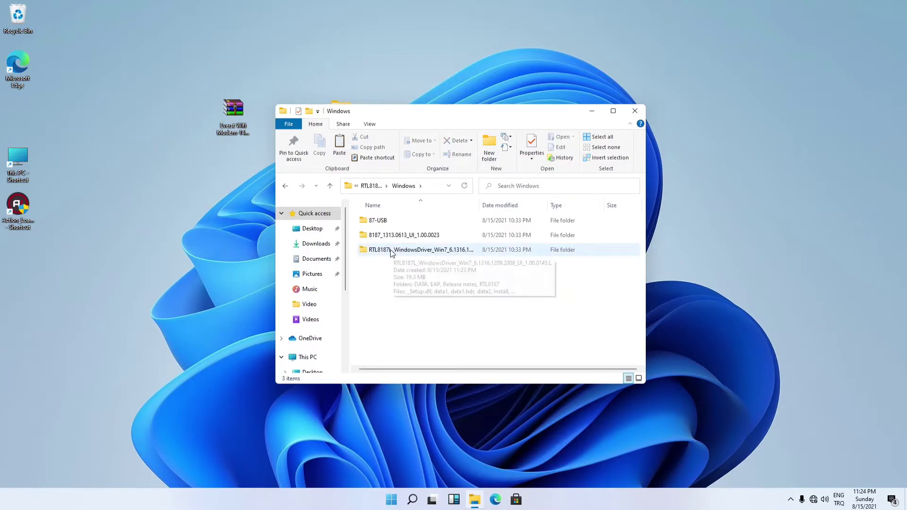
pyautogui.doubleClick(398, 252)
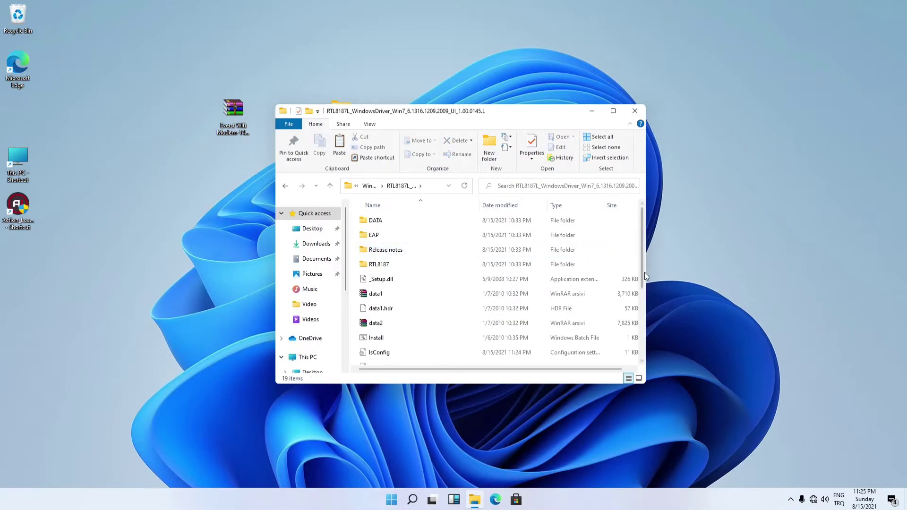
pyautogui.moveTo(640, 267); pyautogui.dragTo(648, 336)
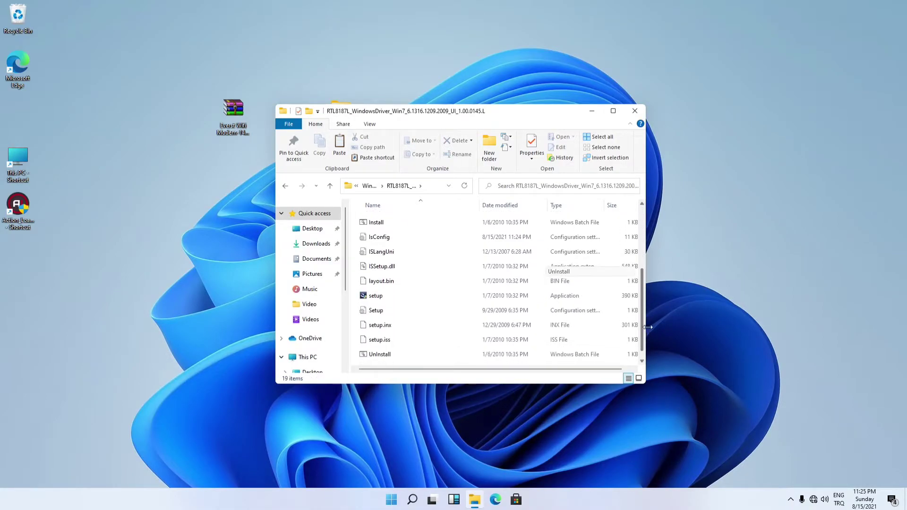
# - Troubleshoot the setup application's compatibility, reporting that it worked in earlier versions of Windows but won't install or run now
pyautogui.rightClick(379, 296)
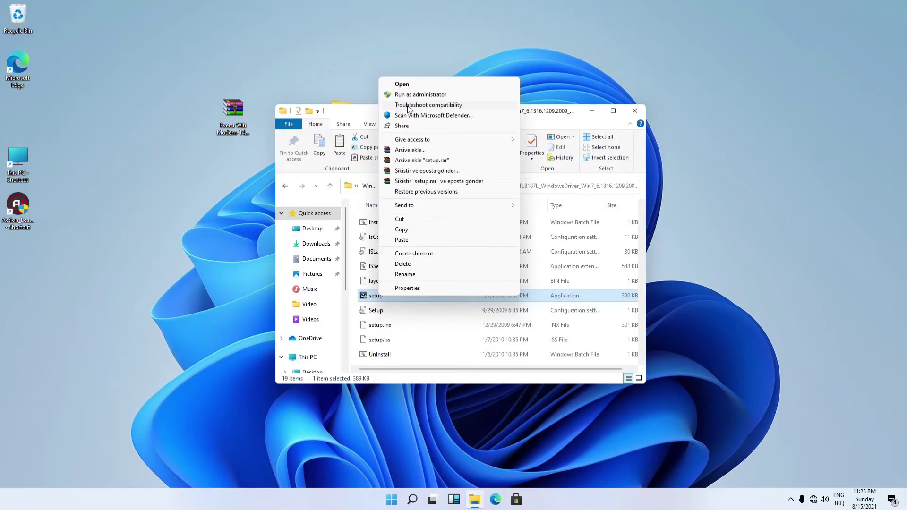
pyautogui.click(409, 106)
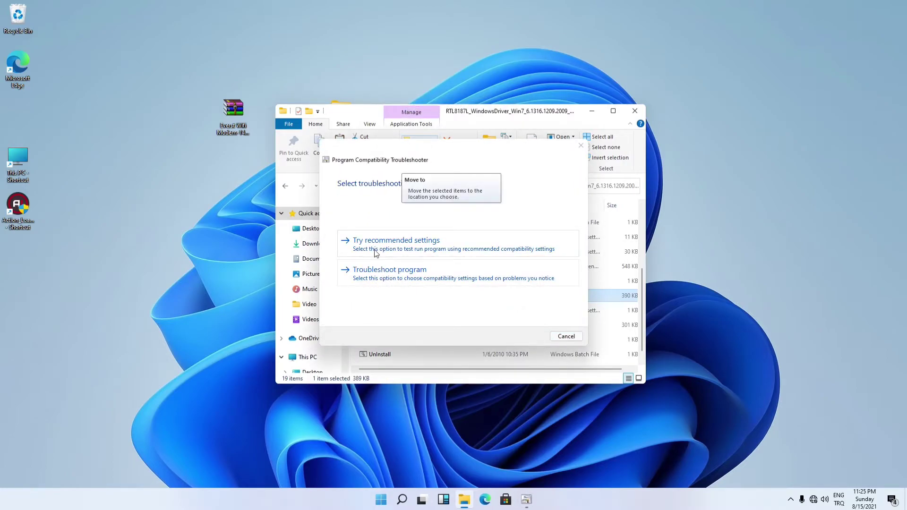
pyautogui.click(381, 278)
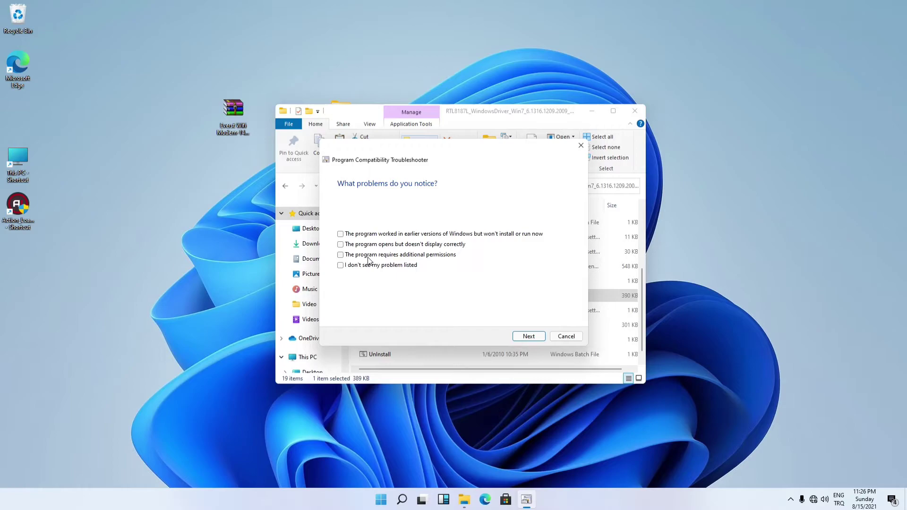
pyautogui.moveTo(369, 260)
pyautogui.click(341, 235)
pyautogui.click(521, 338)
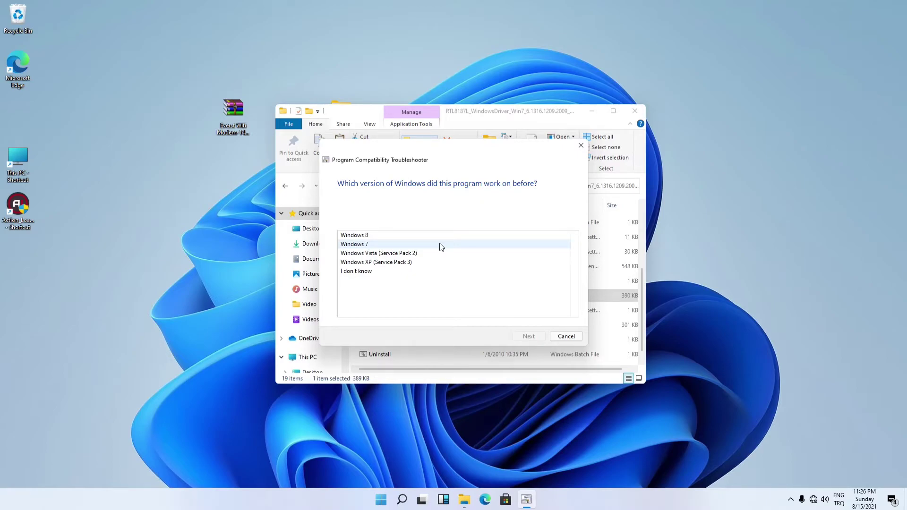
# - Choose Windows 7 as the version the program worked on before and start a test run of setup
pyautogui.click(358, 247)
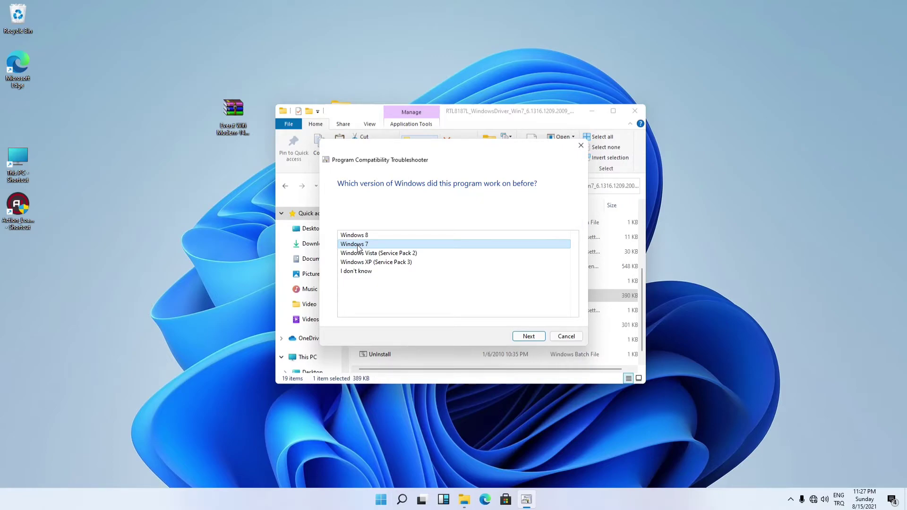
pyautogui.click(528, 337)
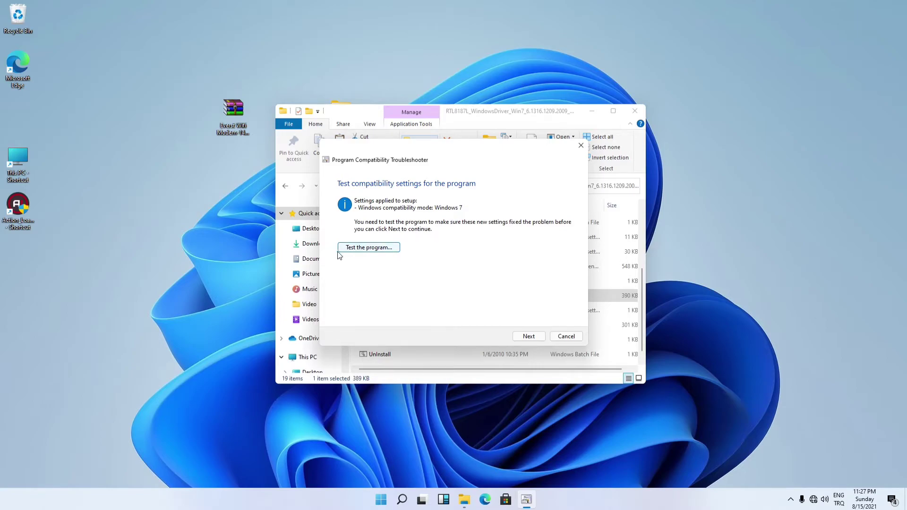
pyautogui.click(522, 339)
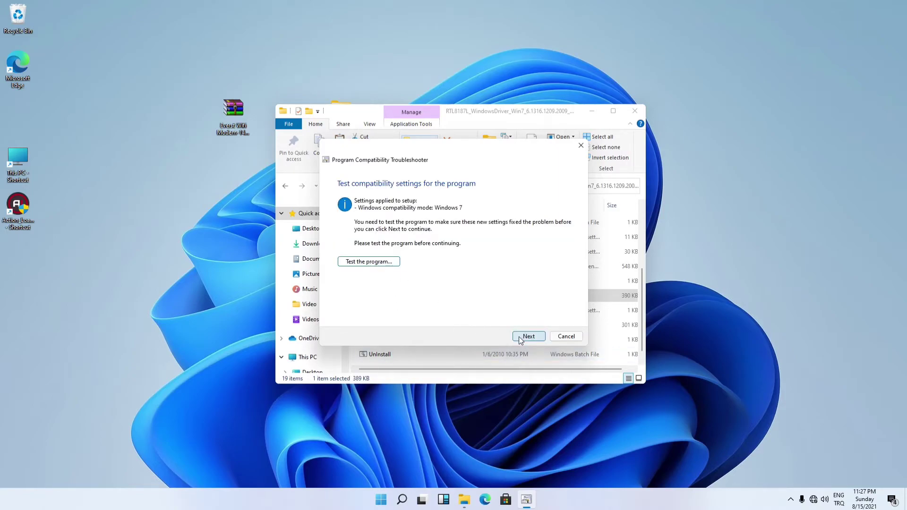
pyautogui.click(368, 265)
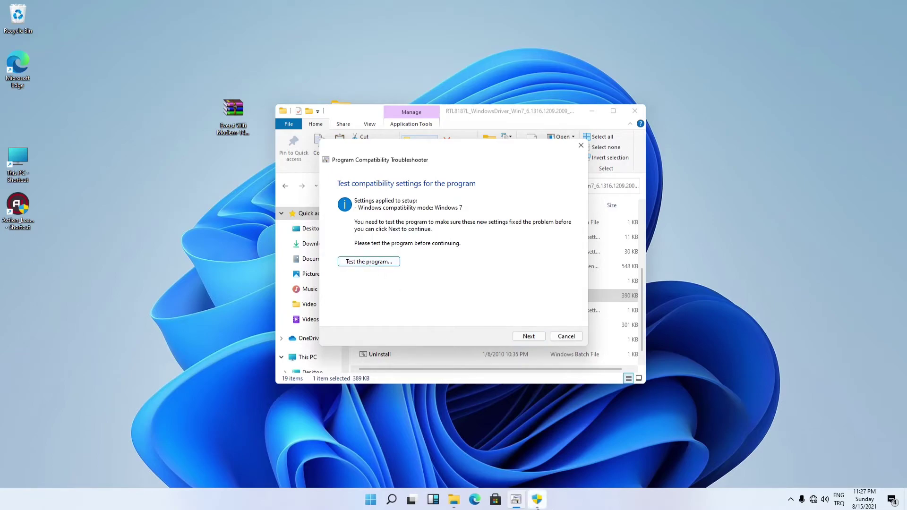
# - Bring up the pending permission request and allow REALTEK Wireless LAN Software to make changes to the device
pyautogui.click(537, 507)
pyautogui.click(400, 315)
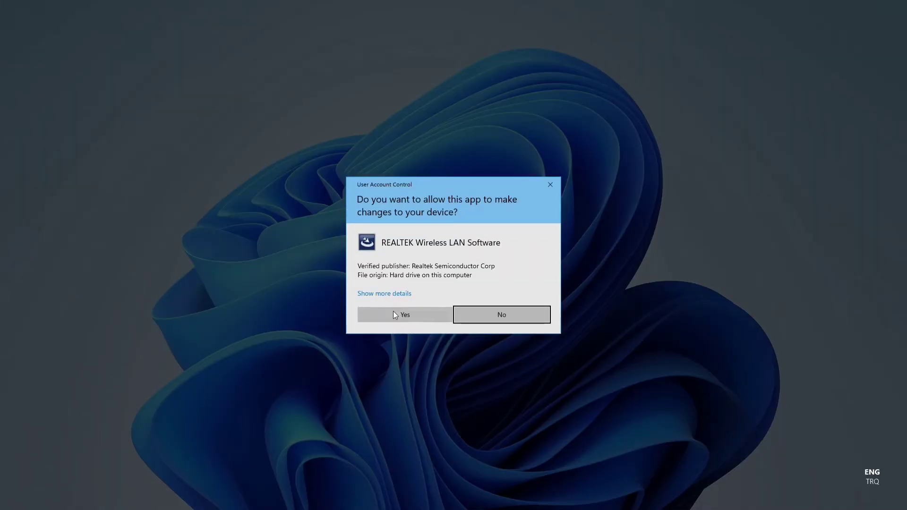
pyautogui.click(395, 315)
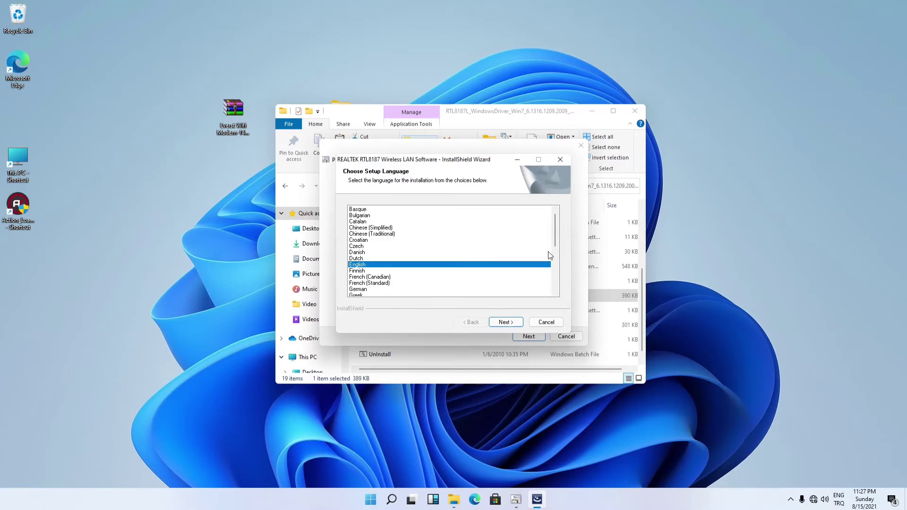
# - Choose Turkish as the setup language and start installing the REALTEK RTL8187 Wireless LAN Driver and Utility
pyautogui.moveTo(555, 241); pyautogui.dragTo(574, 299)
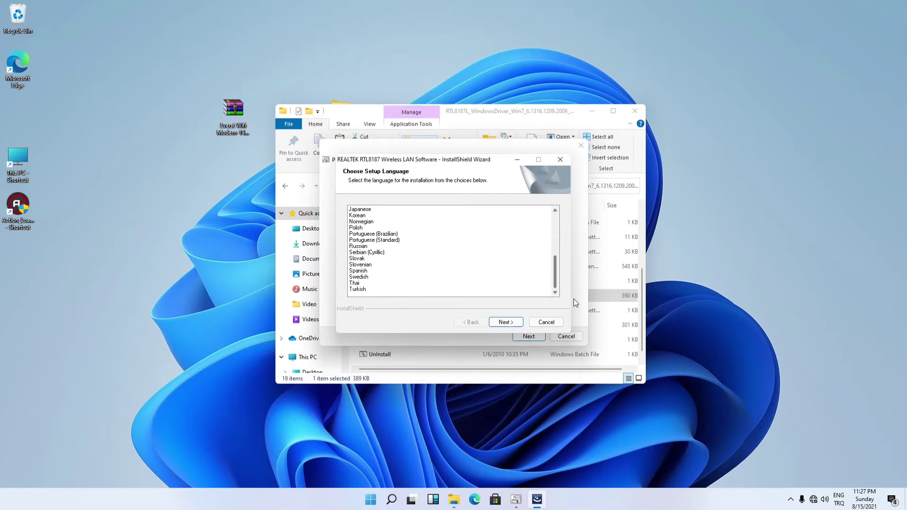
pyautogui.click(363, 289)
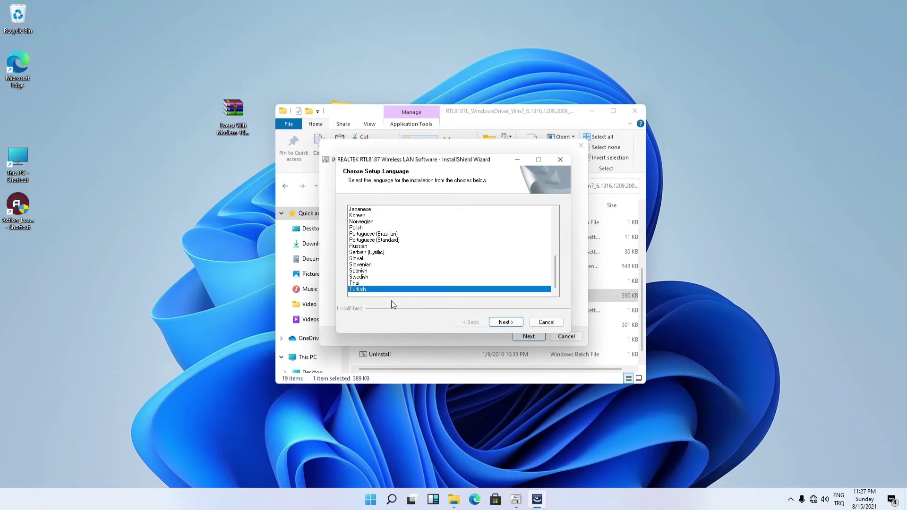
pyautogui.click(500, 323)
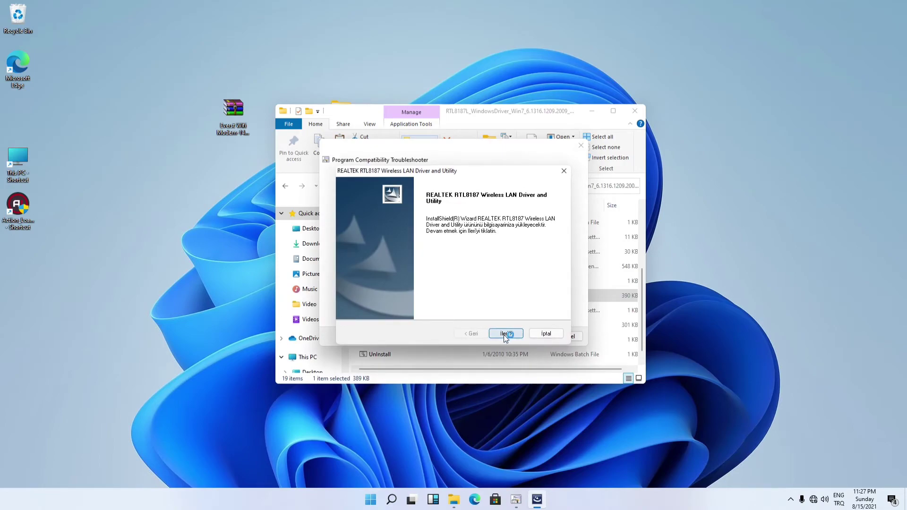
pyautogui.click(504, 334)
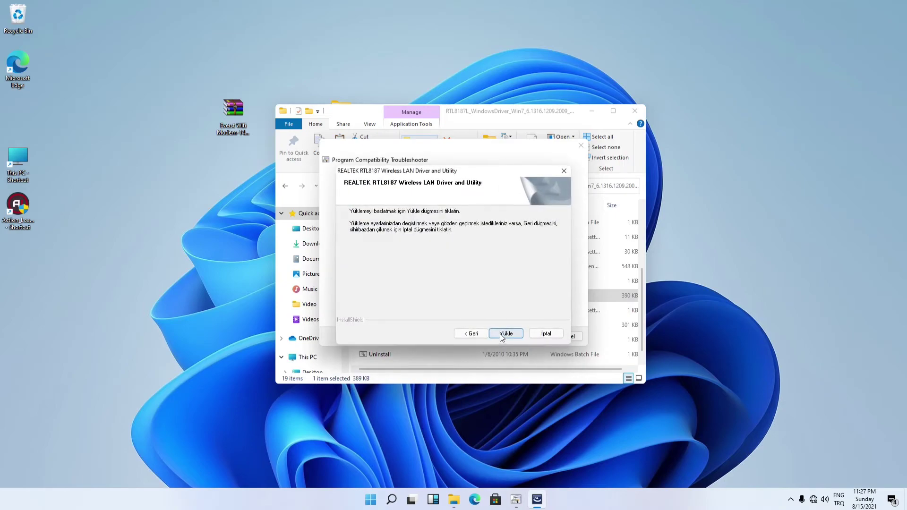
pyautogui.click(505, 334)
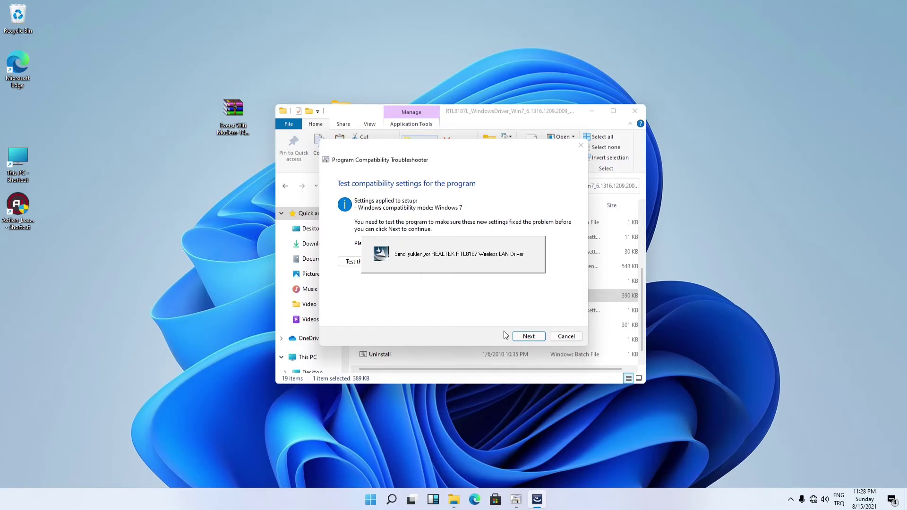
# - Close the driver folder and compatibility troubleshooter windows, and finish the installation wizard with the option to restart the computer later
pyautogui.click(633, 112)
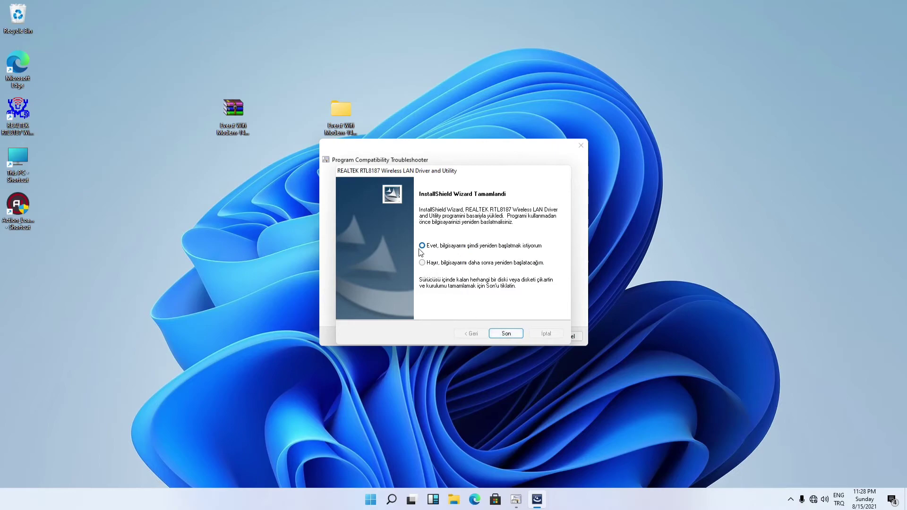
pyautogui.moveTo(540, 151); pyautogui.dragTo(614, 161)
pyautogui.click(651, 158)
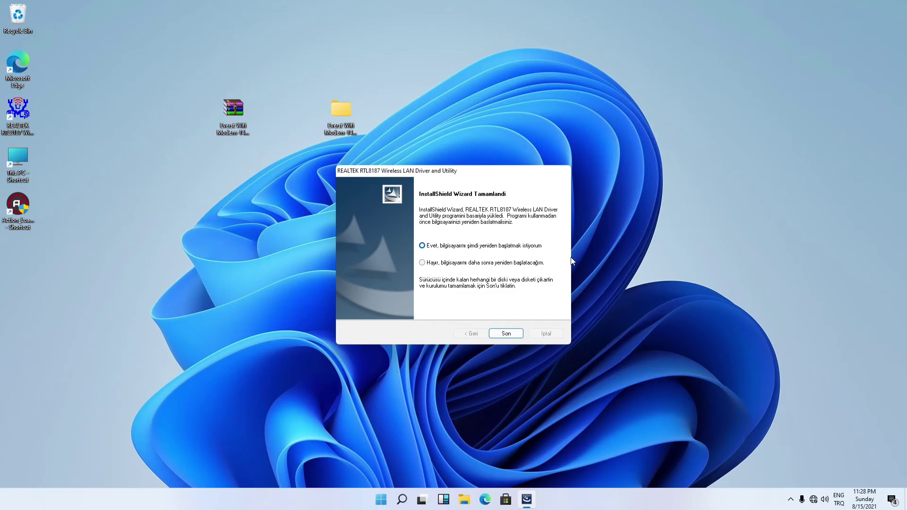
pyautogui.click(421, 265)
pyautogui.click(499, 336)
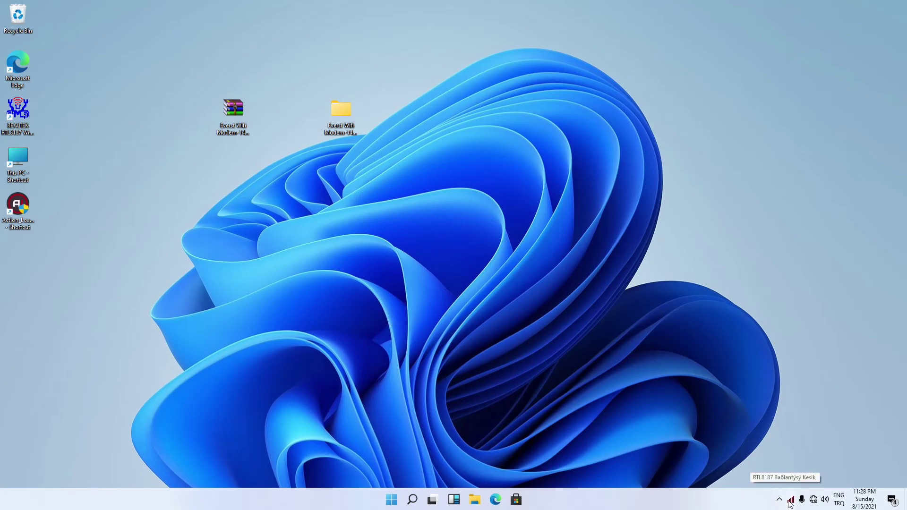
# - Open the REALTEK RTL8187 Wireless LAN Utility to check the adapter's general connection status, and close it
pyautogui.click(13, 116)
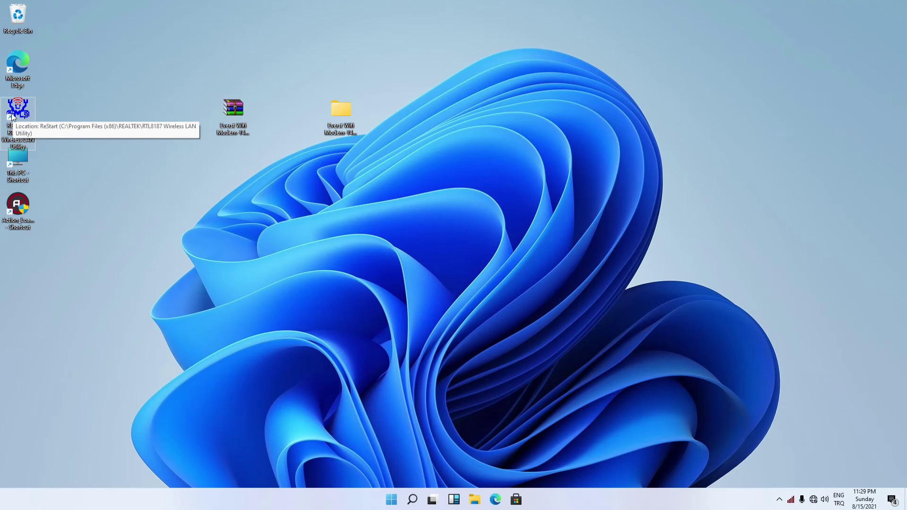
pyautogui.doubleClick(793, 500)
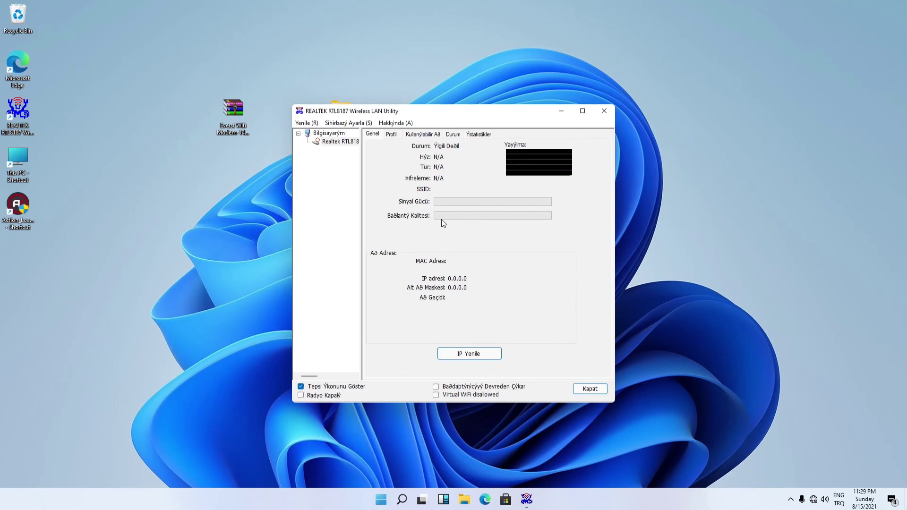
pyautogui.click(604, 112)
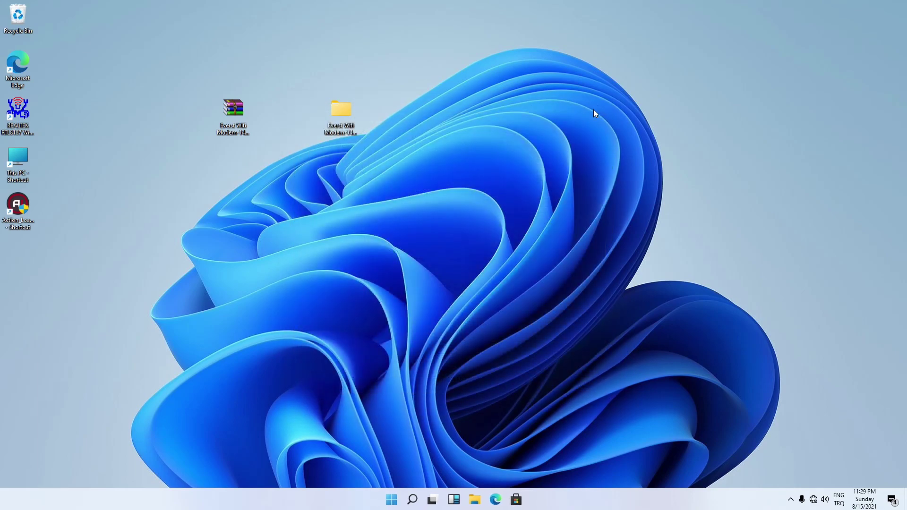